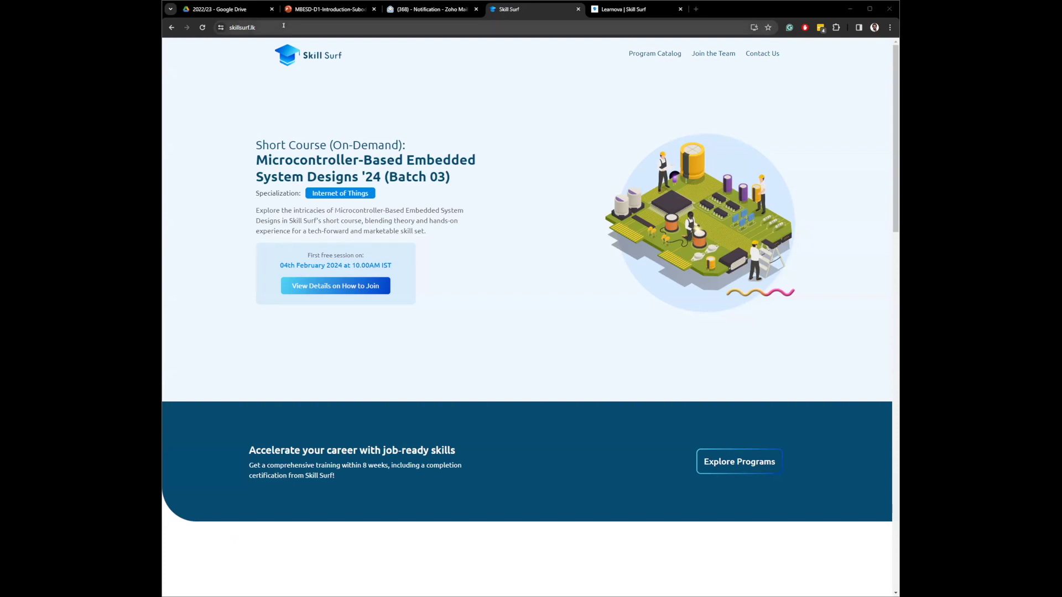
- Switch between the Skill Surf and Learnova tabs, ending on the learnova.skillsurf.lk home page
left_click(226, 29)
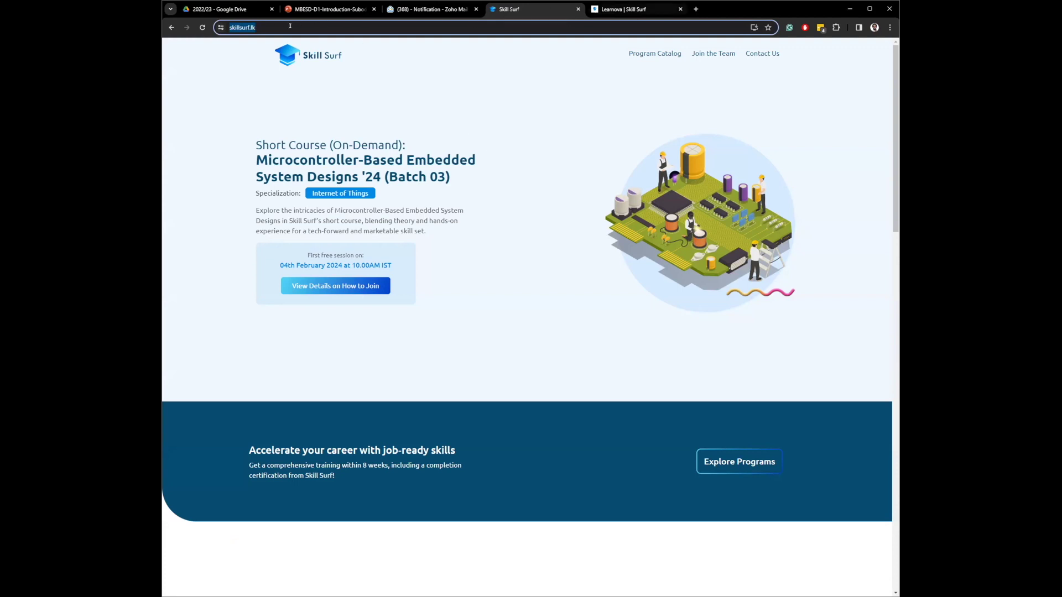
key("ctrl+Tab")
left_click(797, 52)
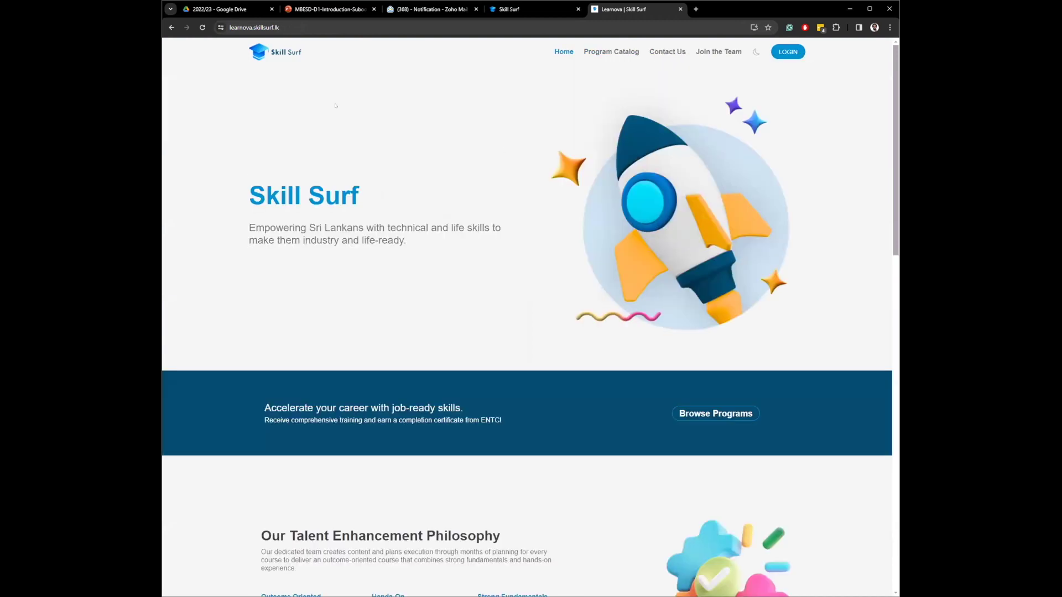
left_click(515, 9)
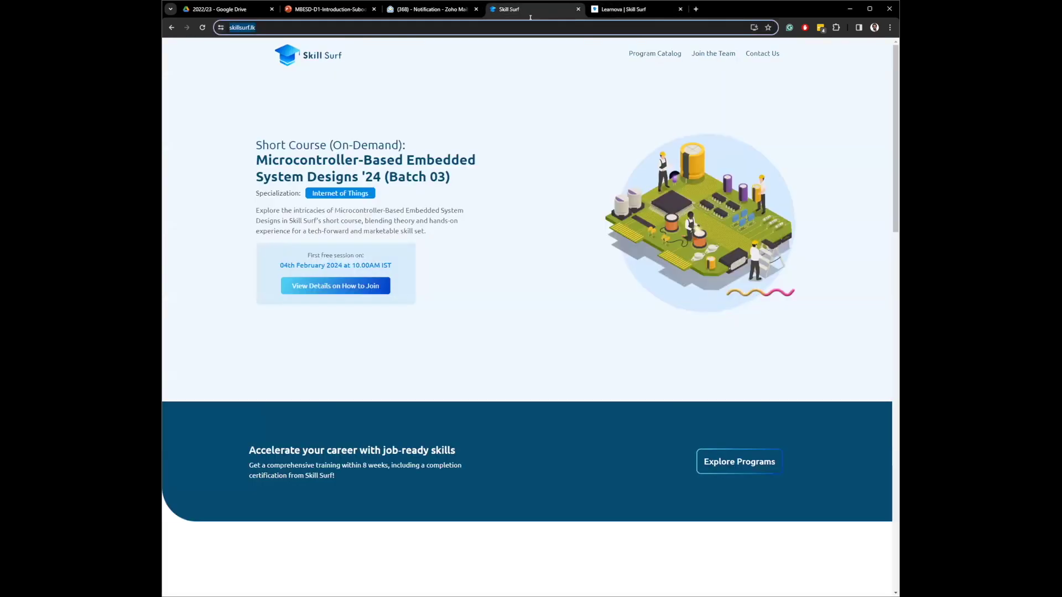
left_click(622, 10)
left_click(260, 27)
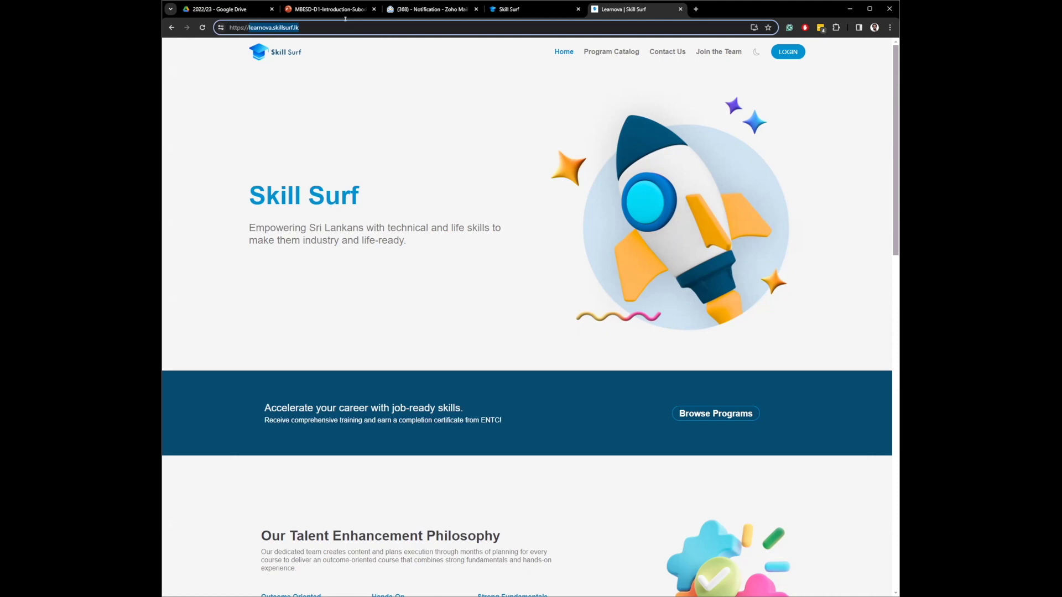
- Open the Sign Up form from LOGIN and try the first name field and Accept Terms checkbox
left_click(791, 53)
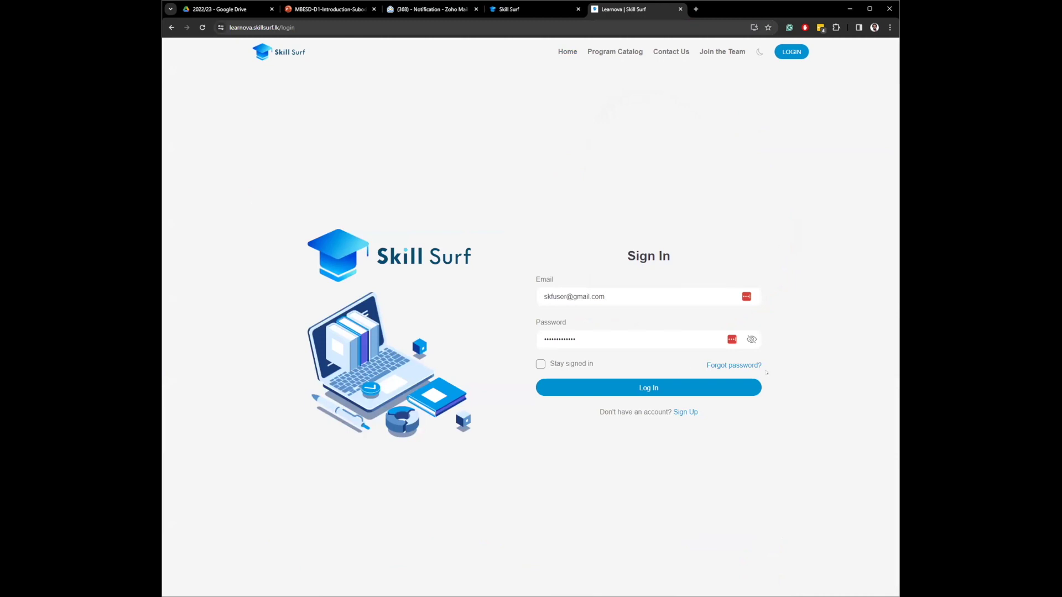
left_click(681, 414)
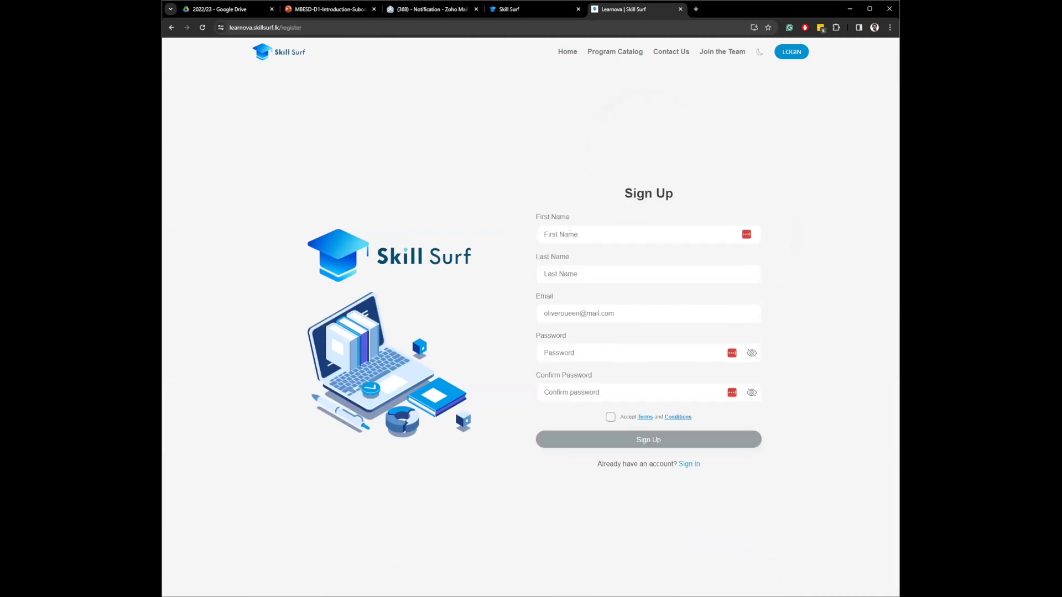
left_click(549, 234)
left_click(610, 417)
- Try the email field, dismiss the saved suggestions, and go back to the Sign In form
left_click(620, 312)
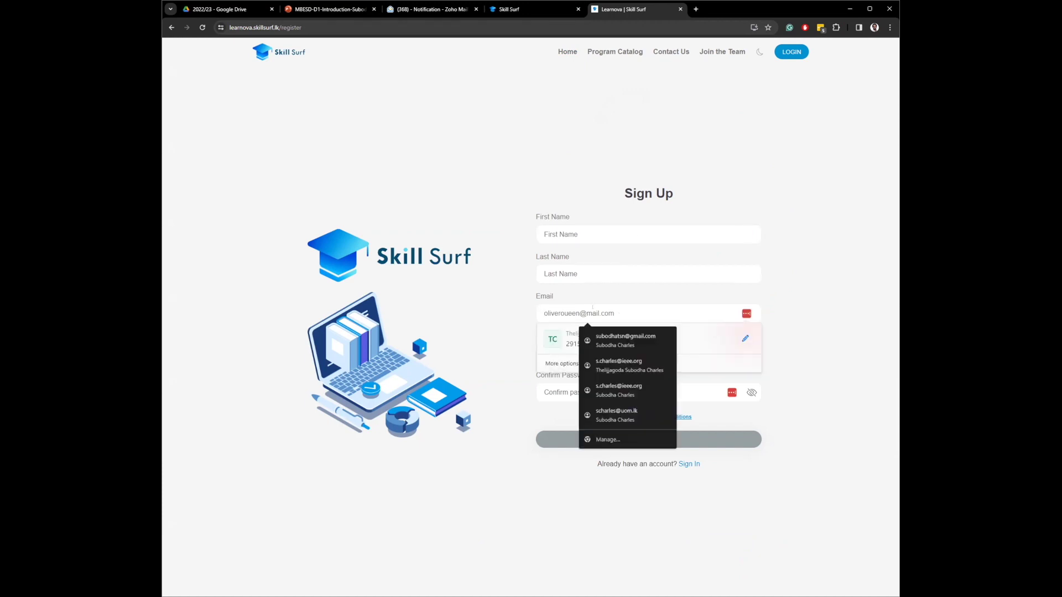
left_click(823, 294)
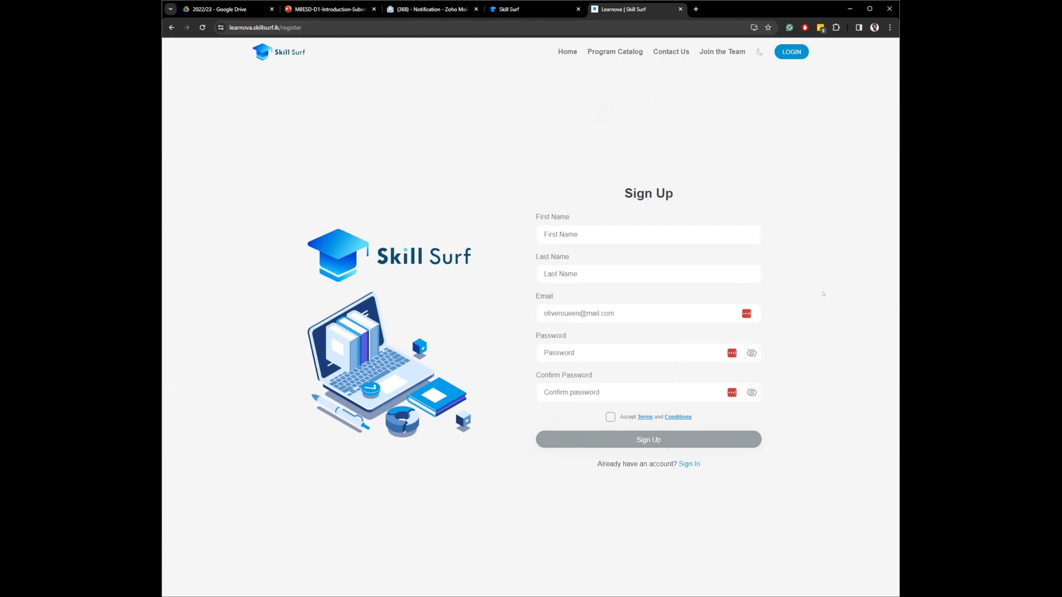
left_click(790, 53)
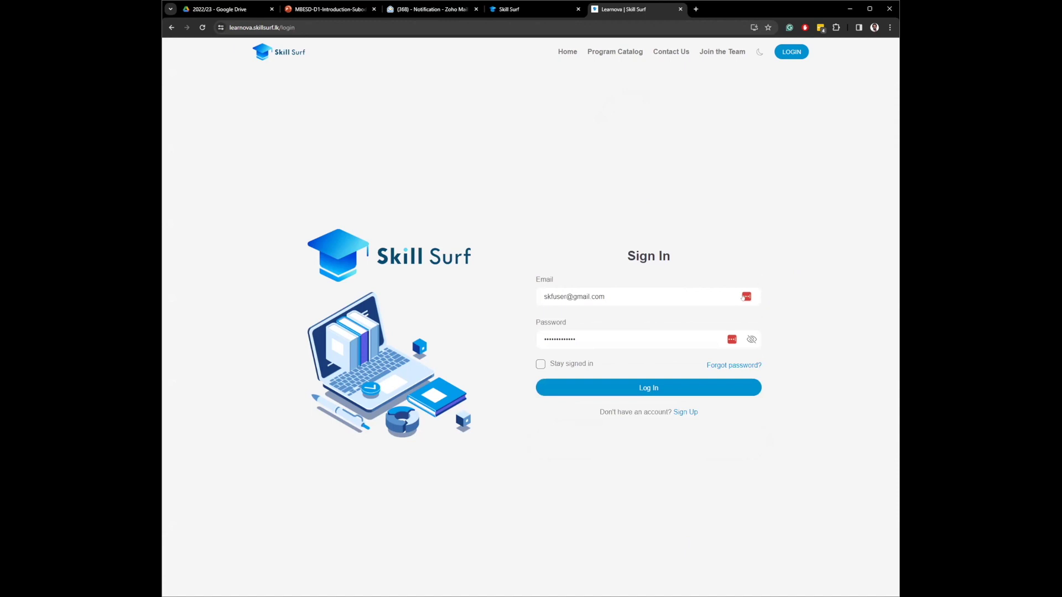
- Log in with the saved account from the password manager to reach My Courses
left_click(745, 296)
left_click(536, 334)
left_click(640, 389)
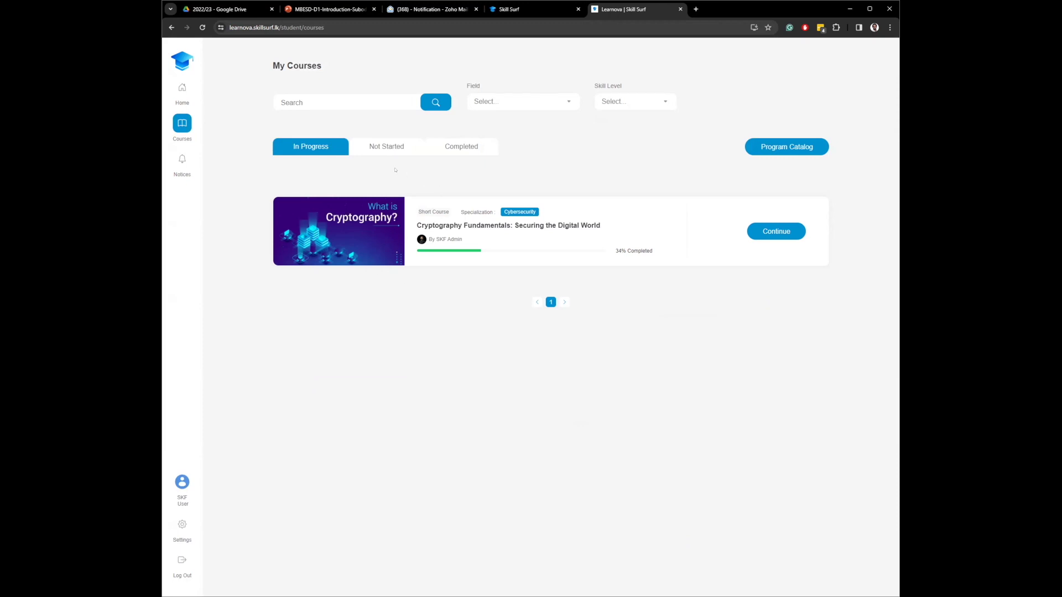
- Open the Program Catalog listing Cryptography Fundamentals and the LKR 22,000.00 embedded systems course
left_click(785, 147)
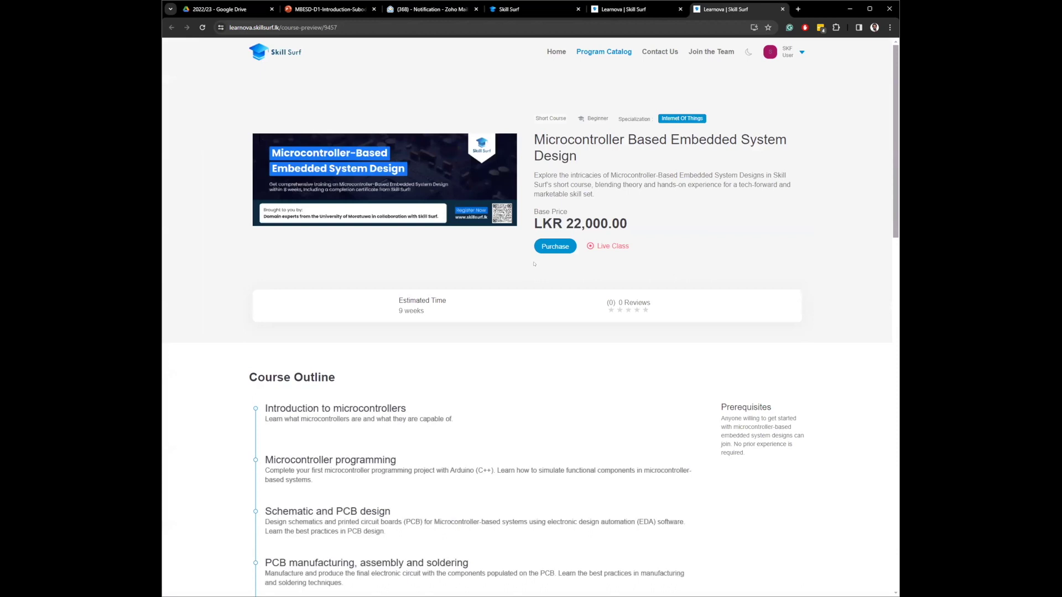
left_click(637, 10)
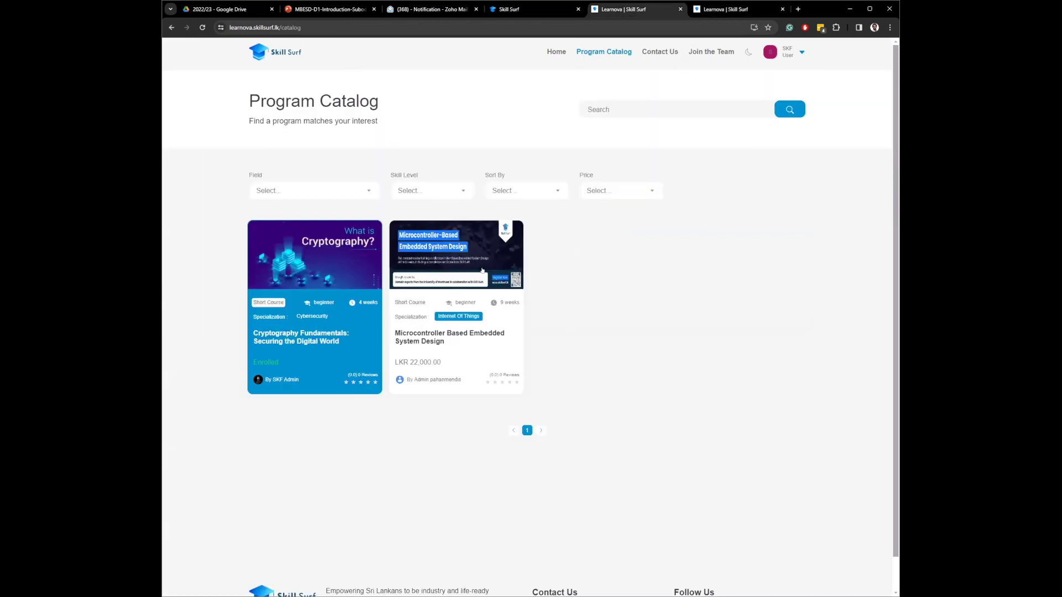
left_click(796, 56)
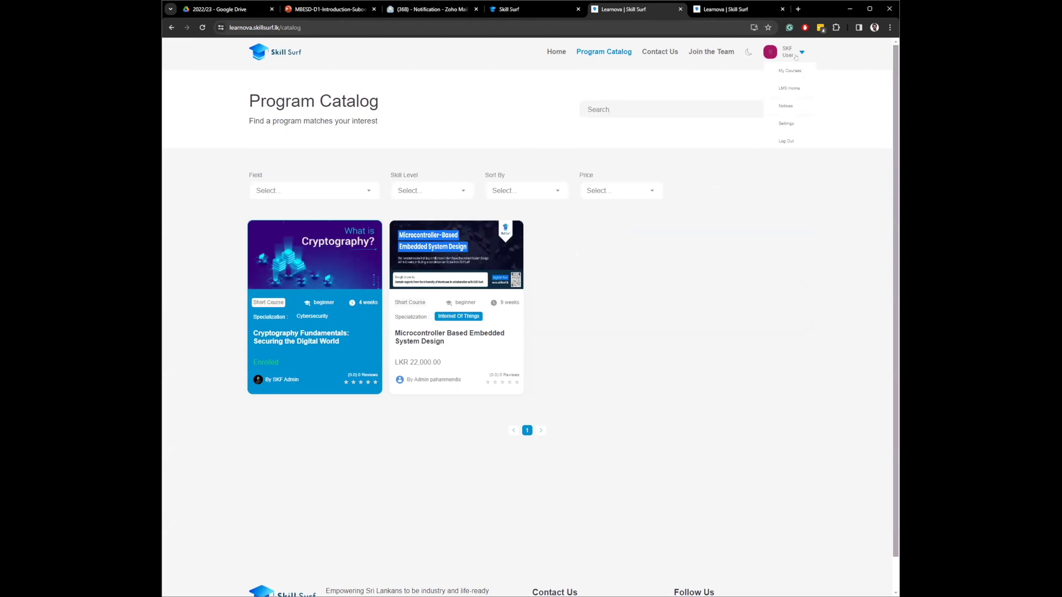
- Visit Home and My Courses, view the student's profile, then return to My Courses
left_click(788, 123)
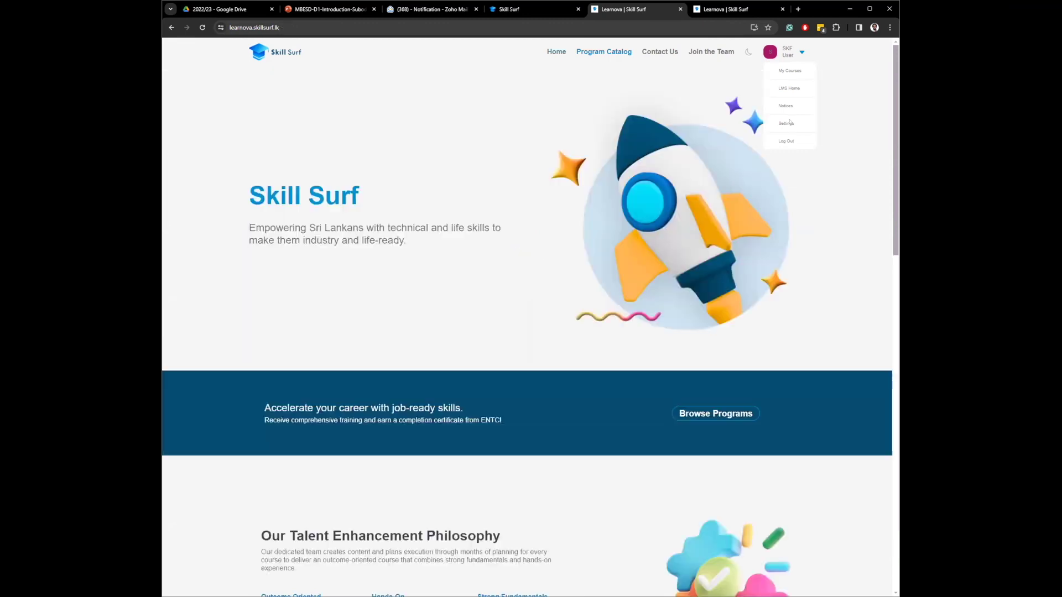
left_click(789, 72)
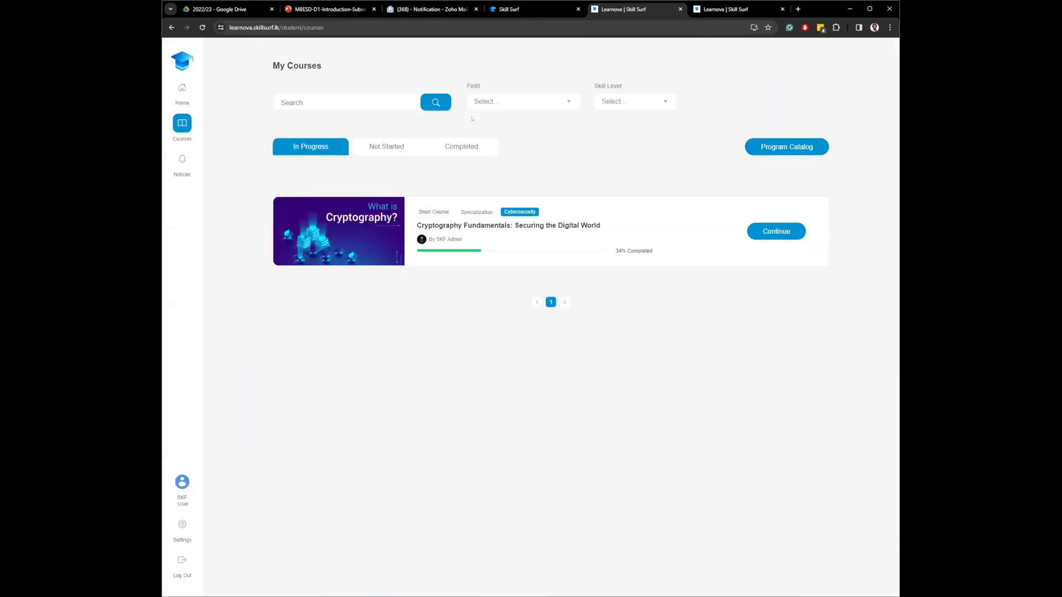
left_click(180, 483)
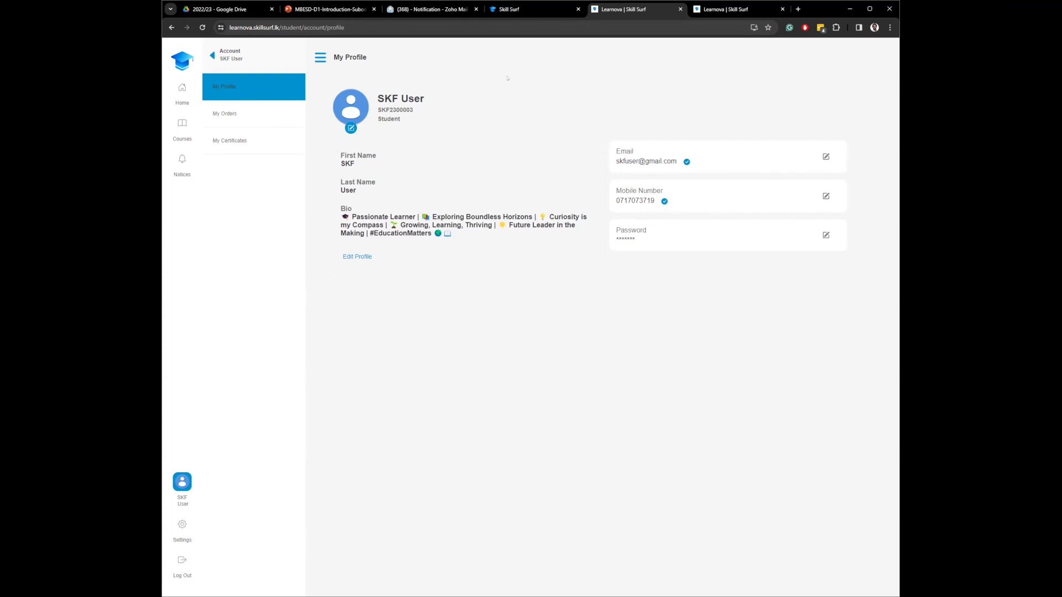
left_click(182, 125)
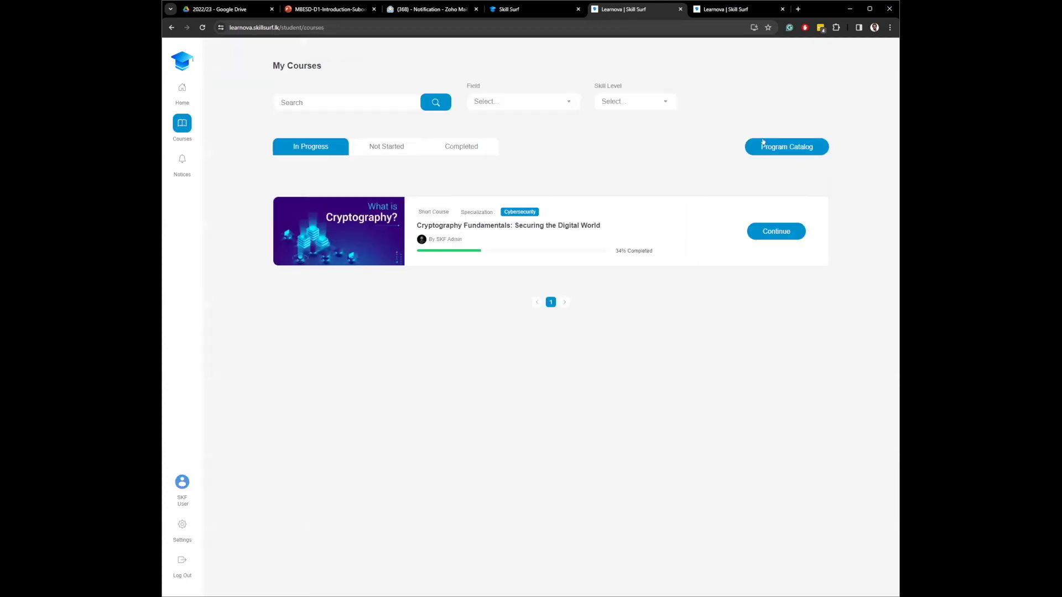
- Open Microcontroller Based Embedded System Design from the catalog and start its LKR 22,000.00 purchase
left_click(763, 144)
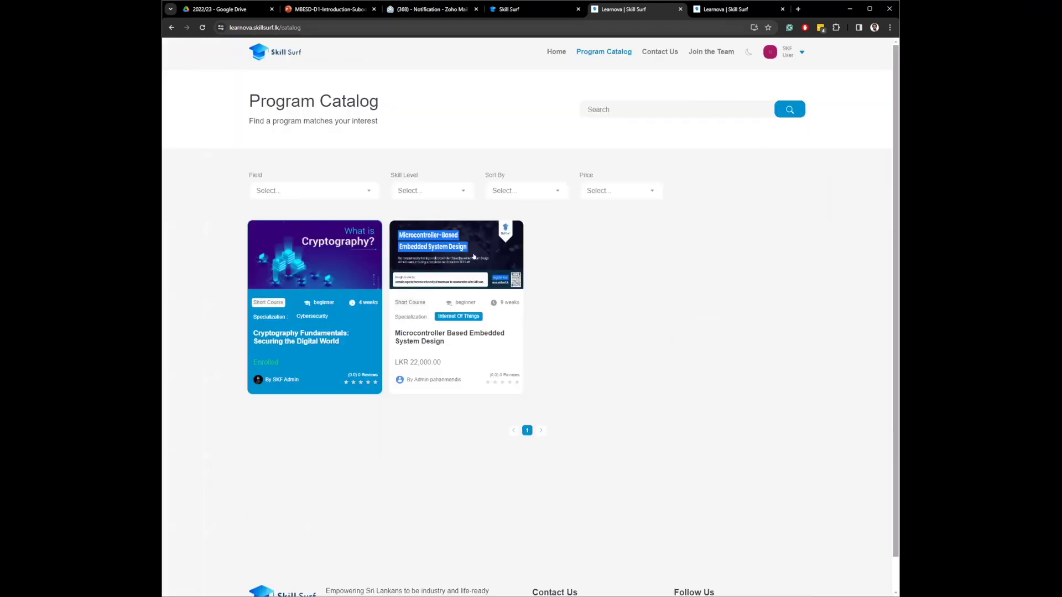
left_click(474, 256)
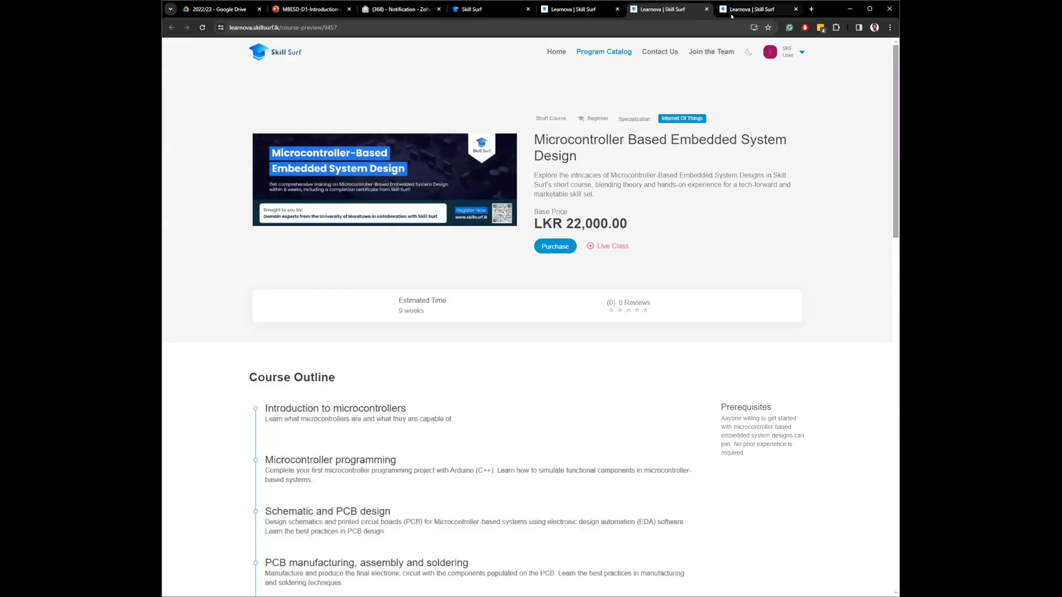
scroll(638, 407, "down", 10)
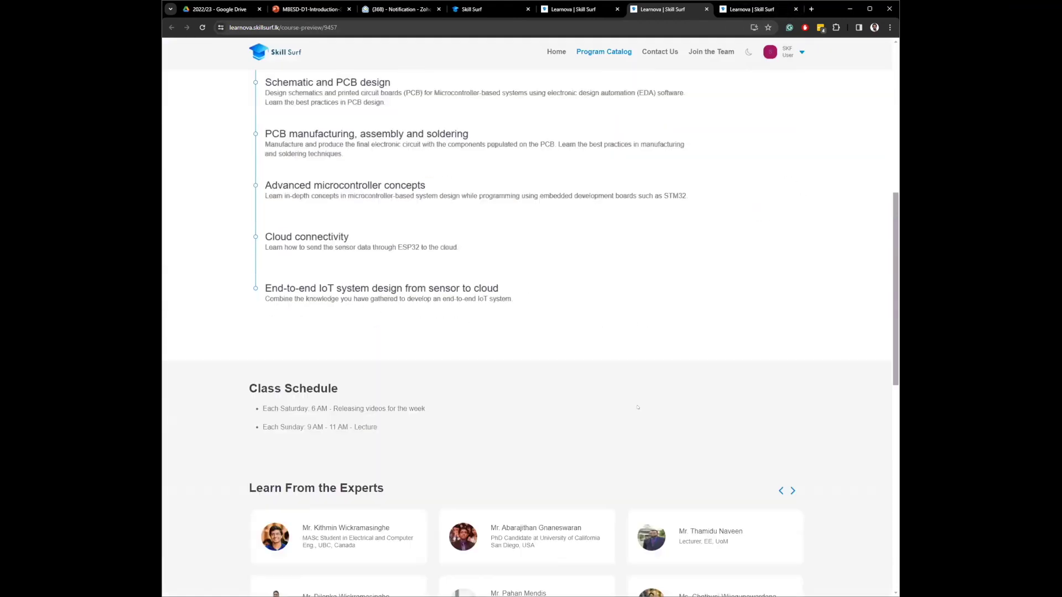
scroll(611, 393, "up", 10)
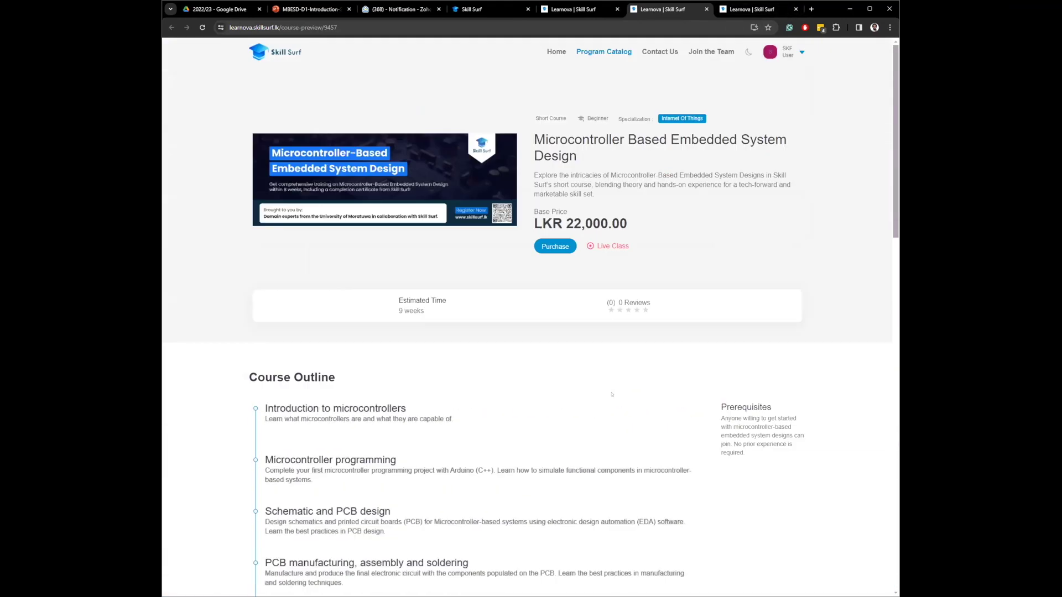
left_click(561, 249)
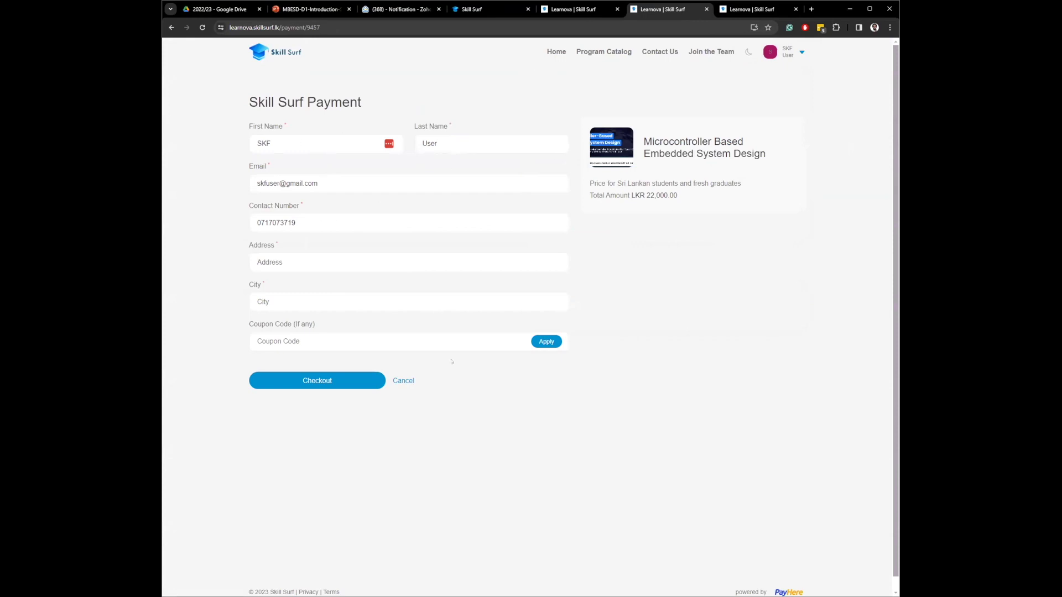
- Enter the billing street address and city Colombo, then submit the payment form for checkout
left_click(262, 261)
left_click(336, 258)
type("123, ABC Lane")
left_click(329, 293)
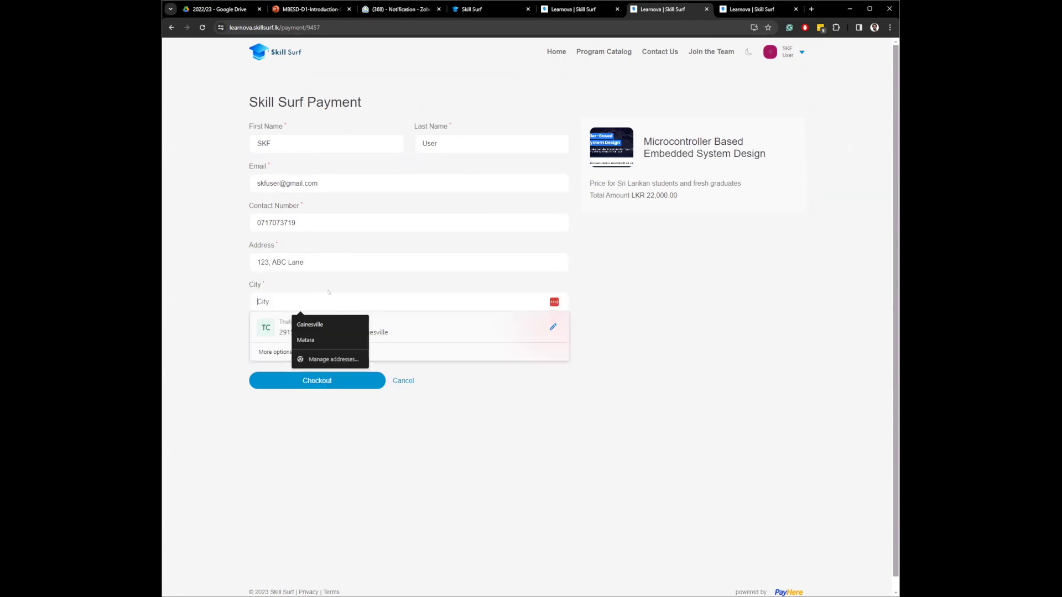
type("Colombo")
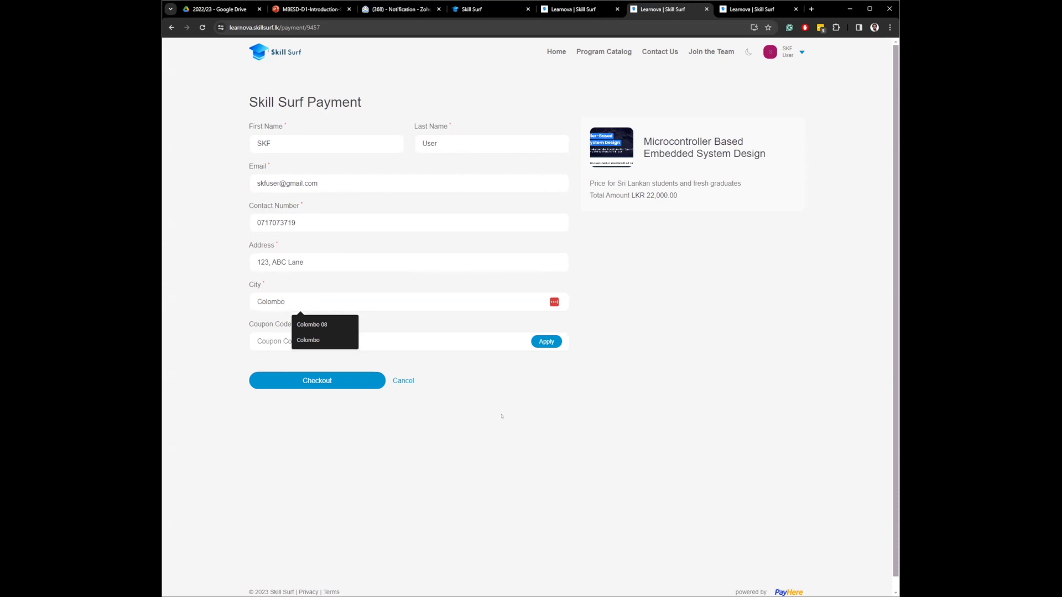
key("Return")
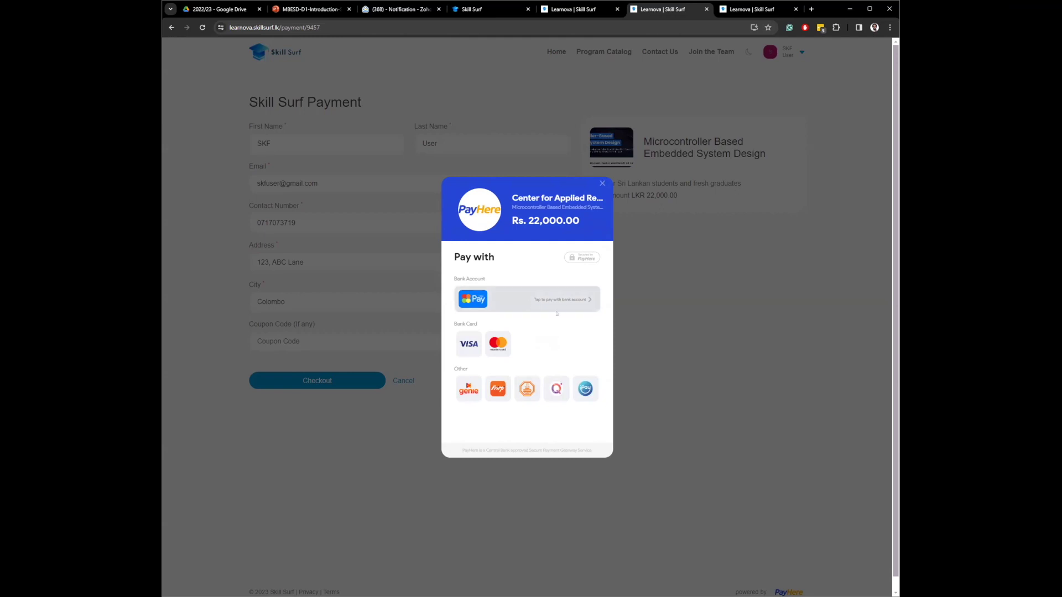
- Choose VISA under Bank Card in the PayHere payment window
left_click(469, 344)
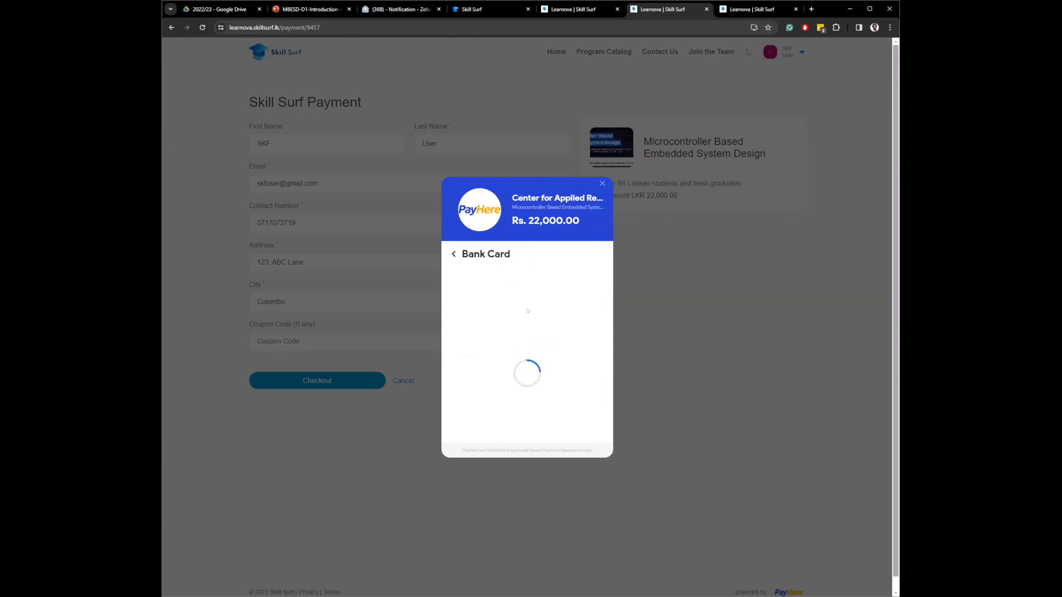